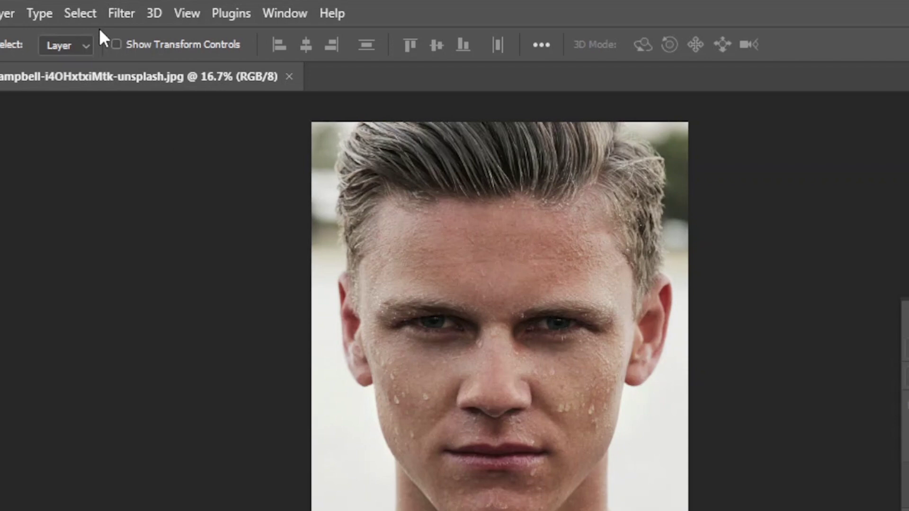
Sign in to Adobe with a Google account and start the 7-day Photoshop free trial.
left_click(121, 14)
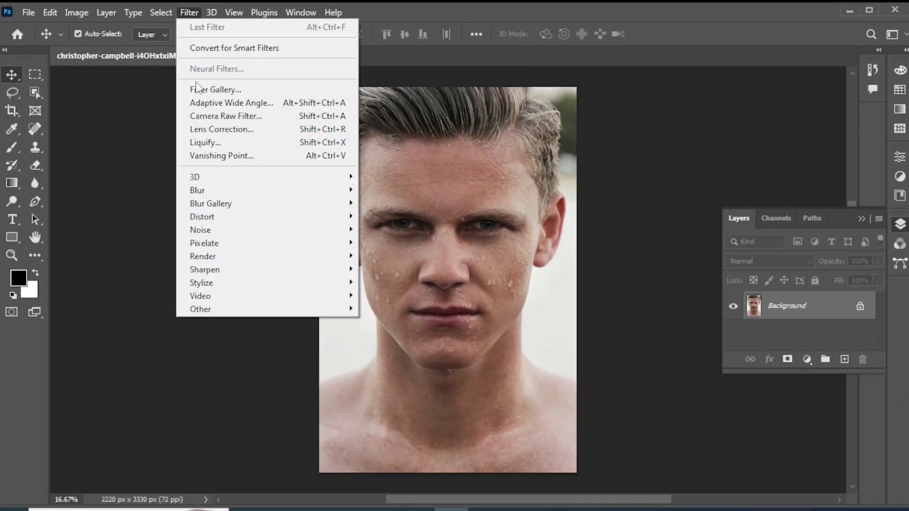
left_click(39, 194)
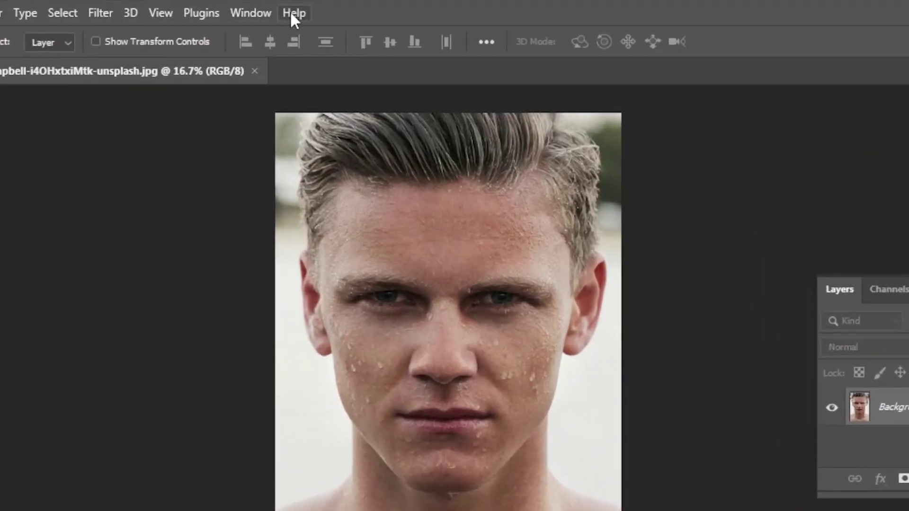
left_click(333, 12)
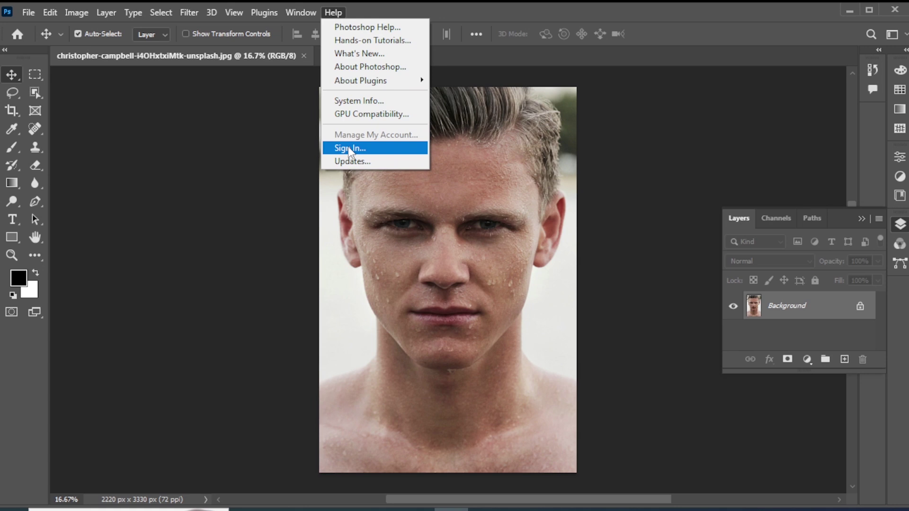
left_click(351, 149)
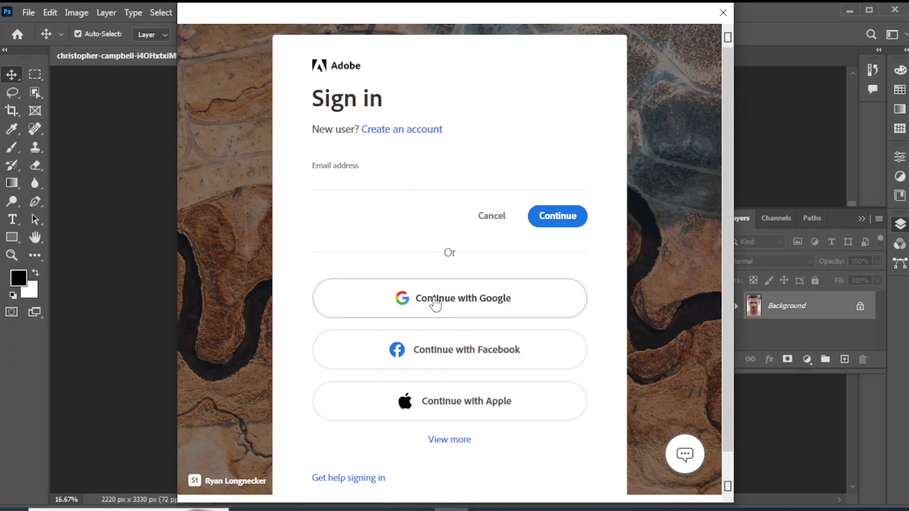
left_click(435, 302)
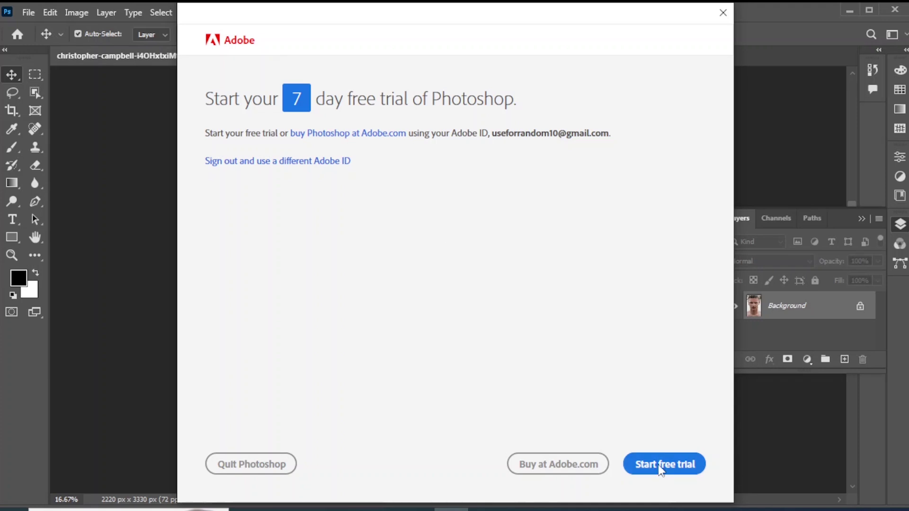
left_click(662, 467)
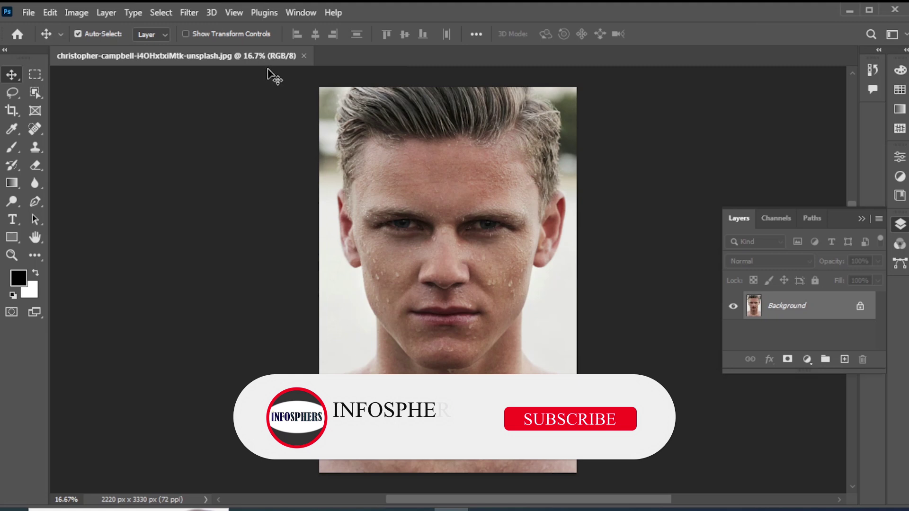
Try downloading the 97.1MB Skin Smoothing neural filter, then cancel Neural Filters and minimise Photoshop.
left_click(193, 16)
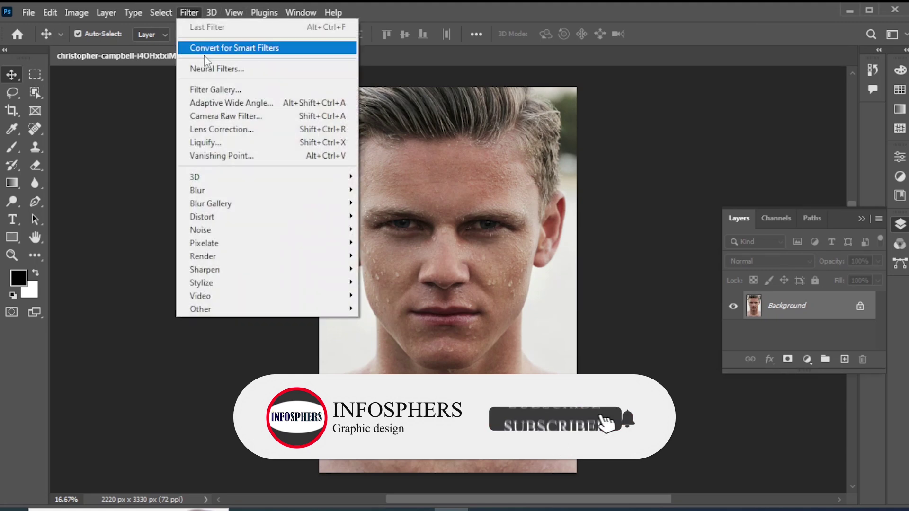
left_click(246, 71)
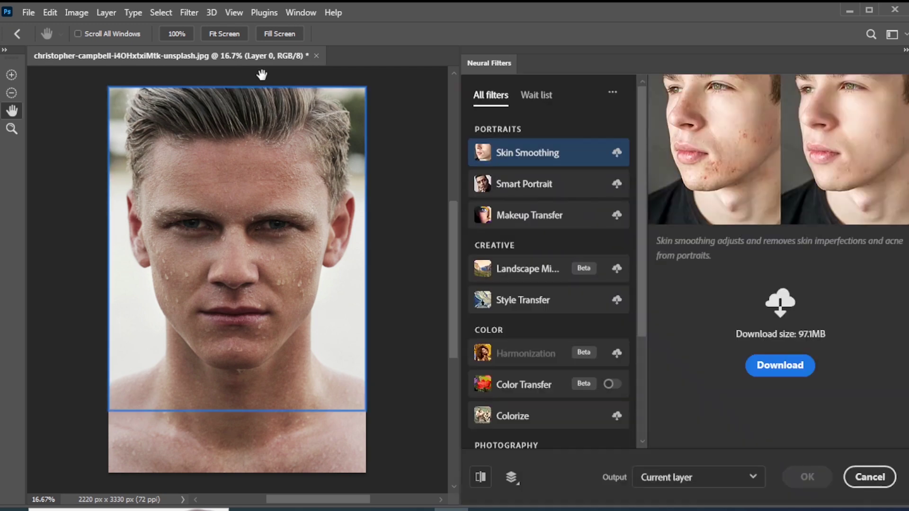
left_click(783, 367)
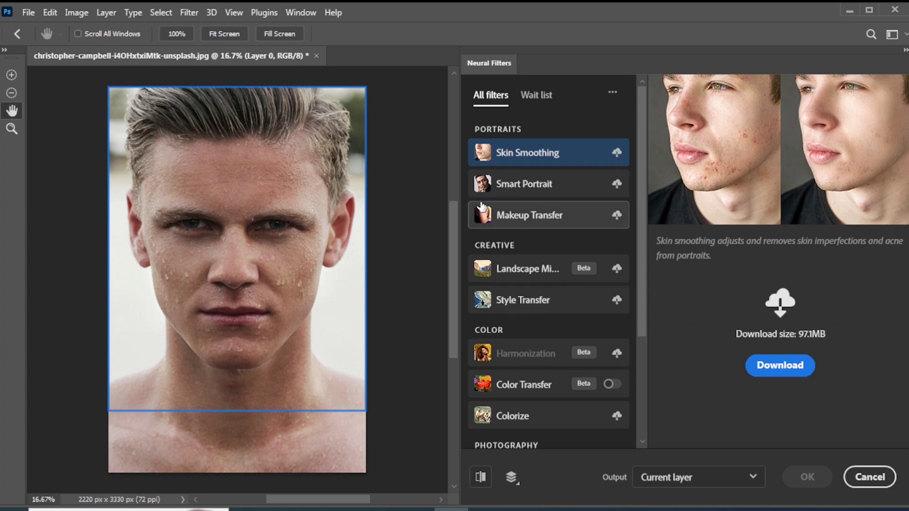
left_click(793, 367)
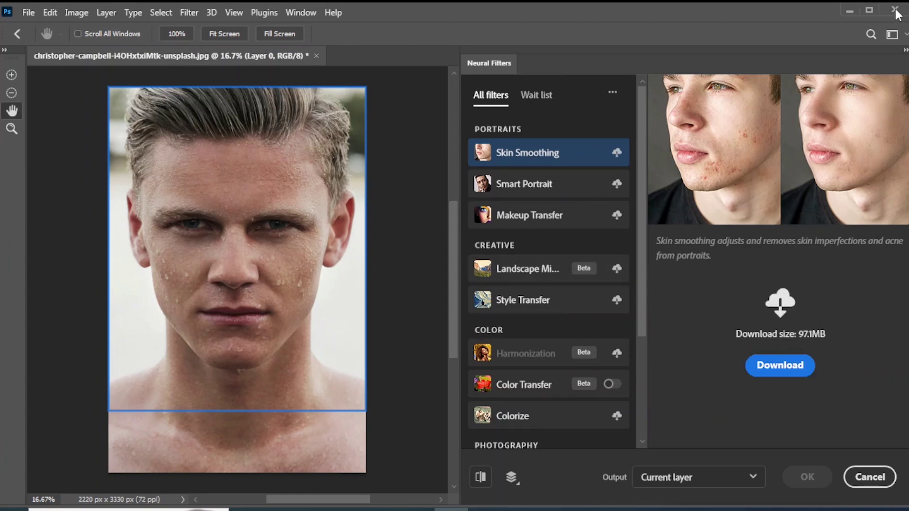
left_click(855, 478)
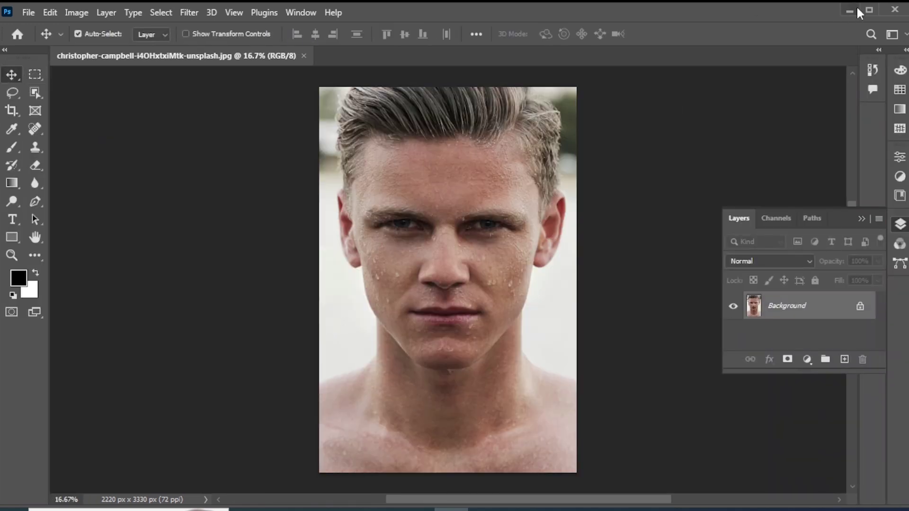
left_click(858, 12)
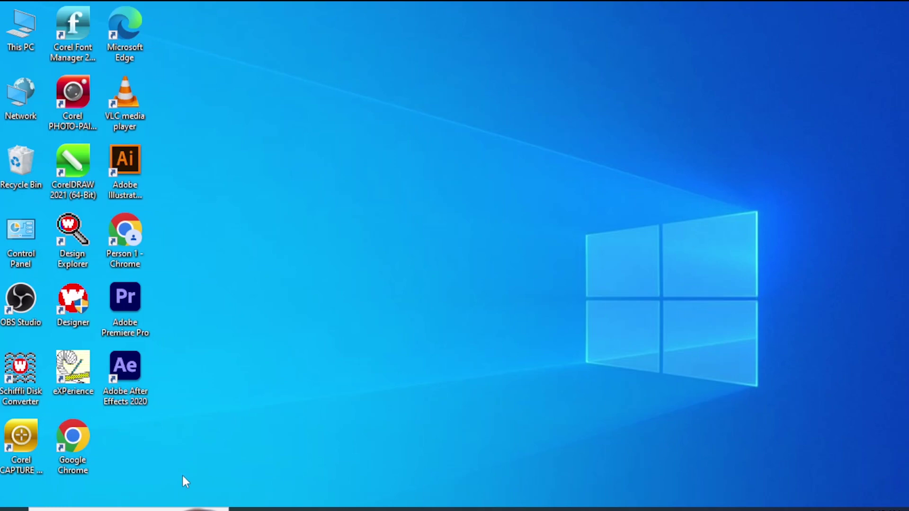
Search 'edit the system environment variables' to open System Properties, centred on the desktop.
left_click(103, 509)
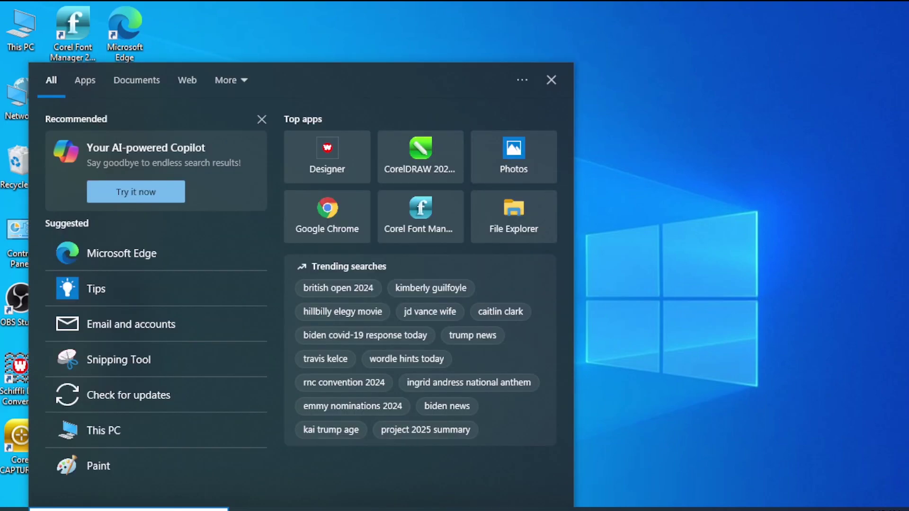
type("edit")
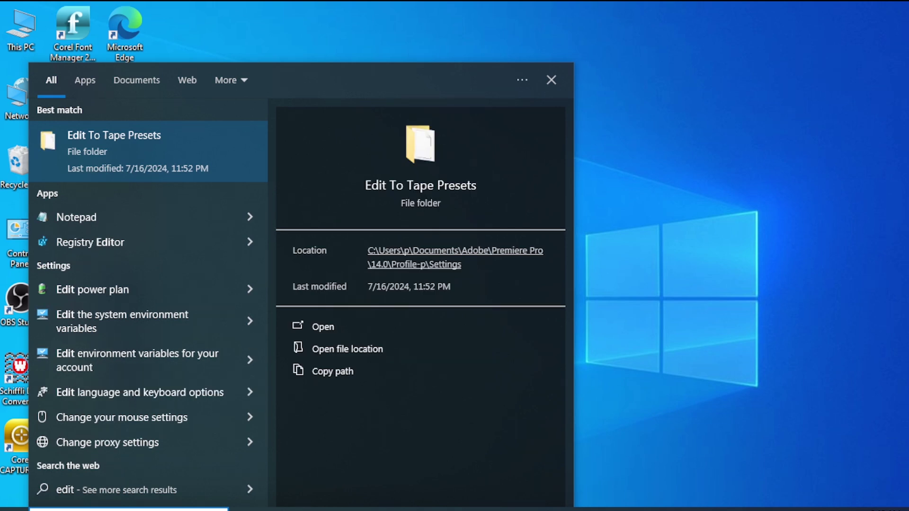
type(" t")
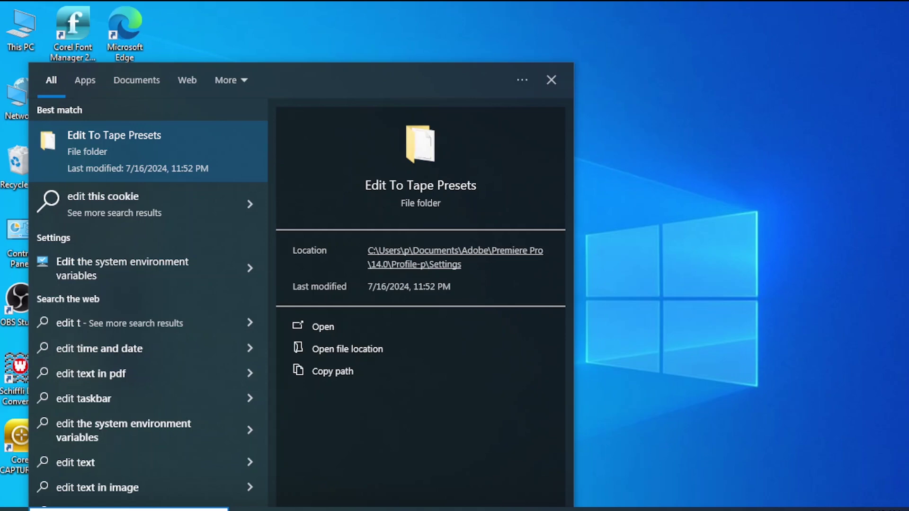
left_click(110, 272)
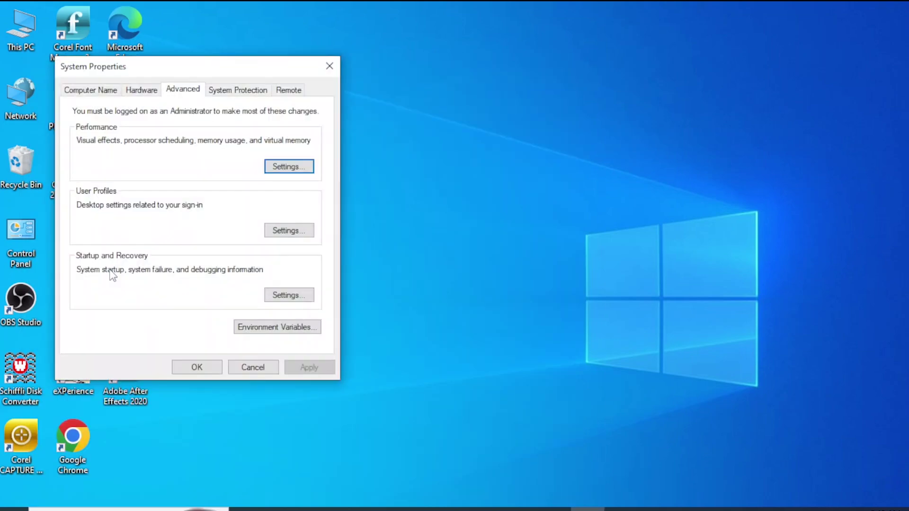
left_click_drag(234, 69, 451, 57)
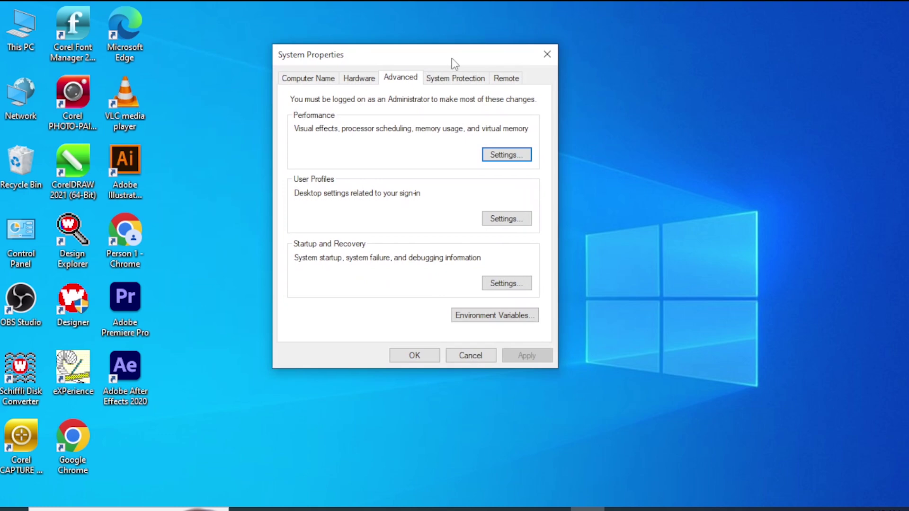
Open Environment Variables and start editing the ComSpec system variable.
left_click(498, 323)
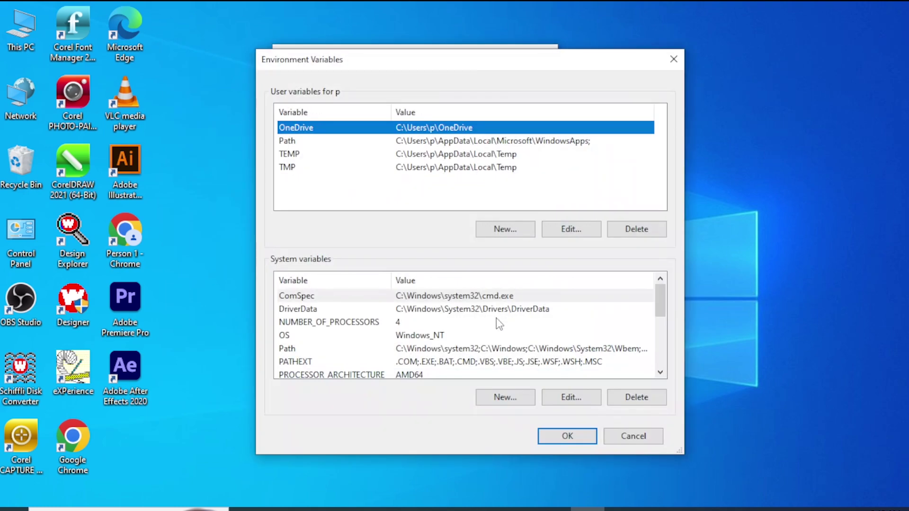
scroll(471, 325, "down", 3)
left_click(551, 382)
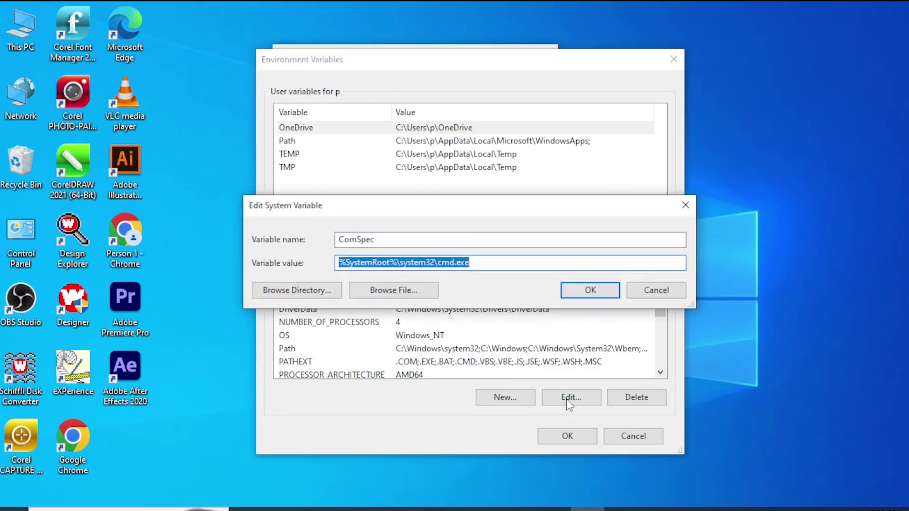
Create a TEMP folder on Local Disk (C:) and save ComSpec as C:\TEMP.
left_click(321, 293)
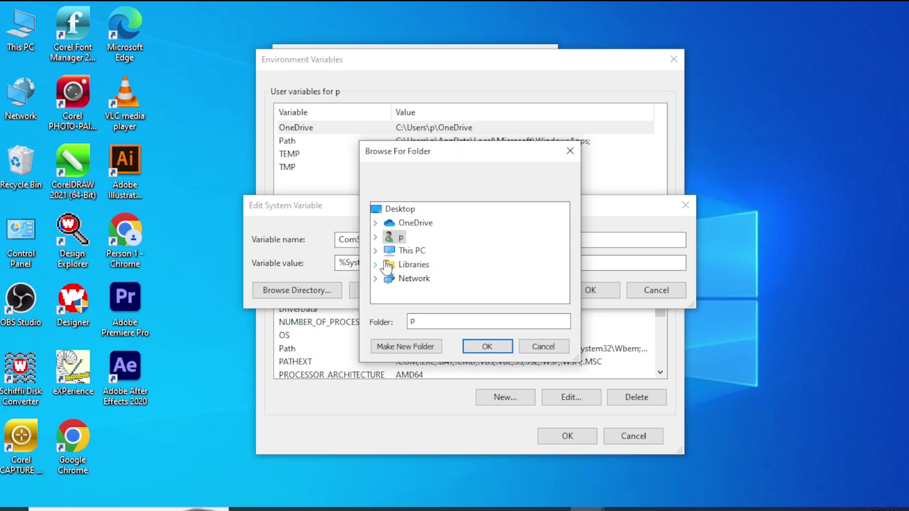
left_click(376, 251)
scroll(388, 256, "down", 2)
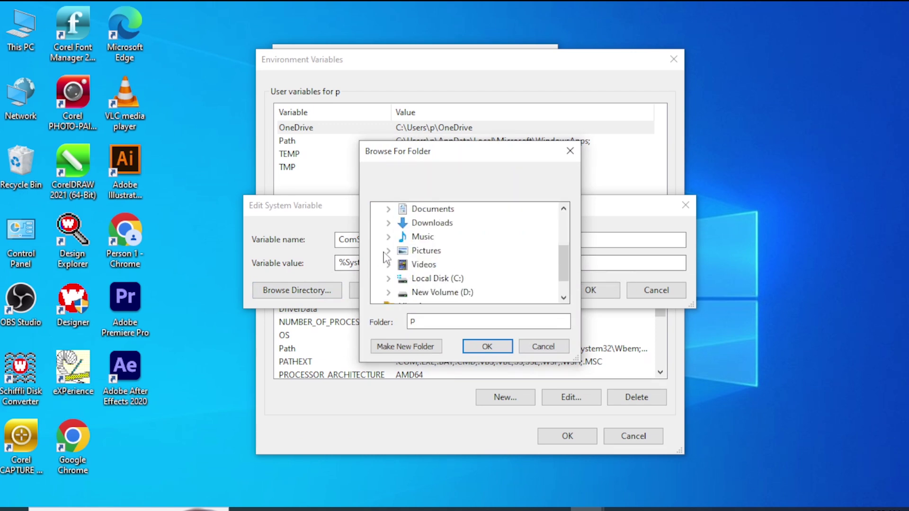
left_click(390, 251)
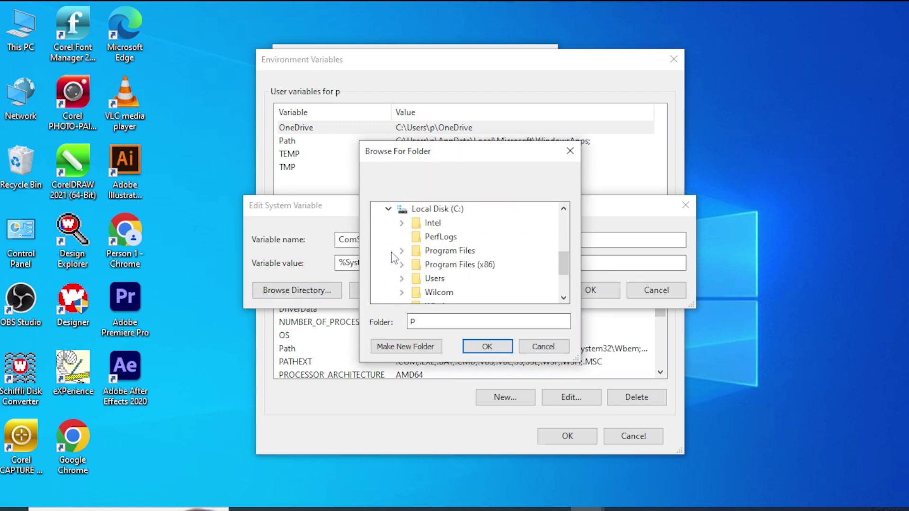
left_click(428, 209)
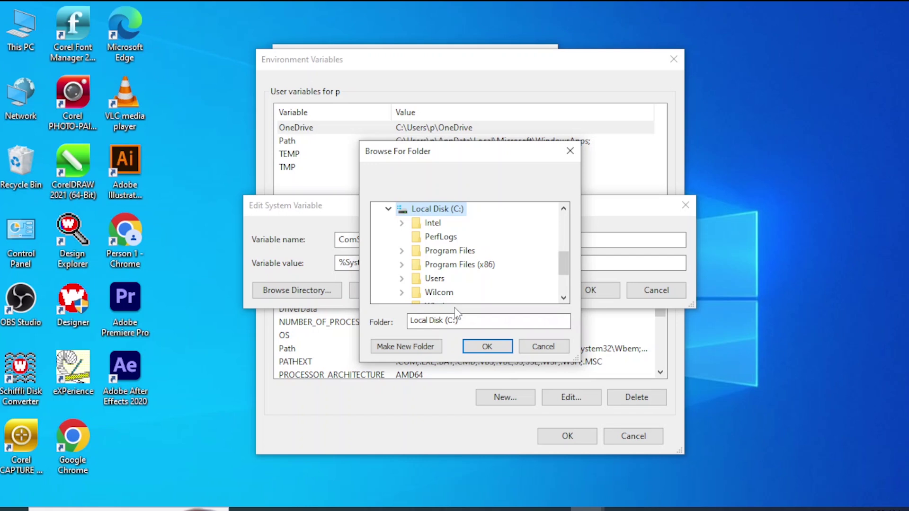
left_click(405, 346)
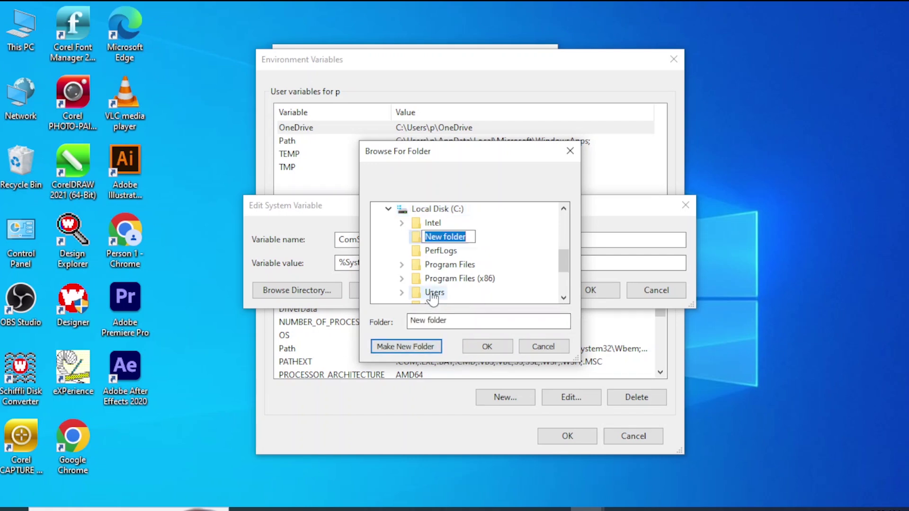
type("TEMP")
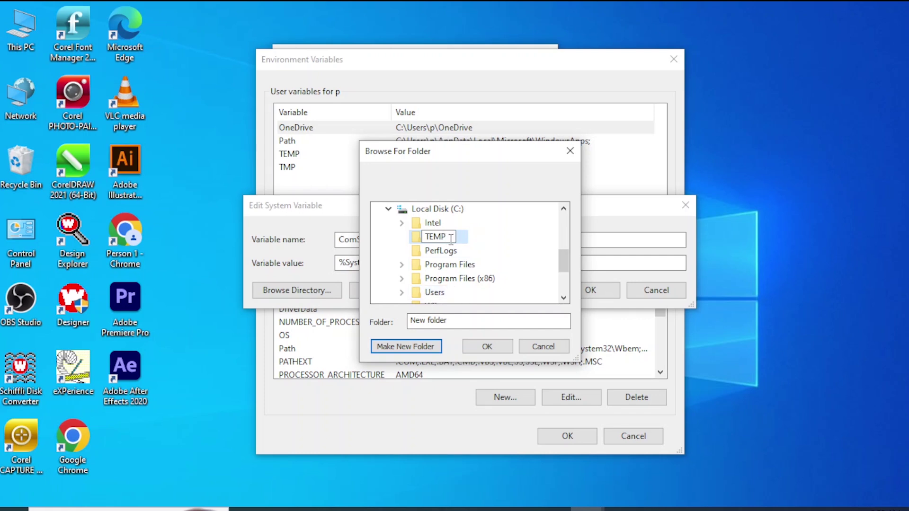
key("Return")
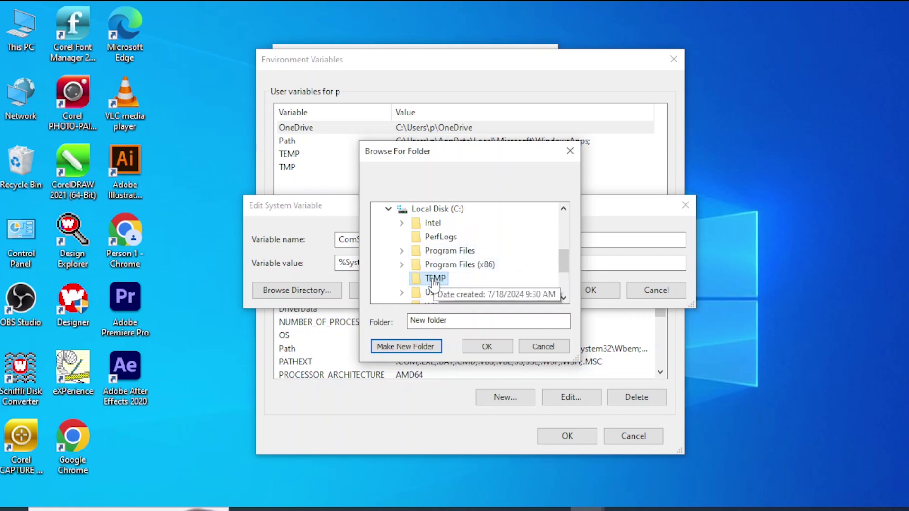
left_click(493, 348)
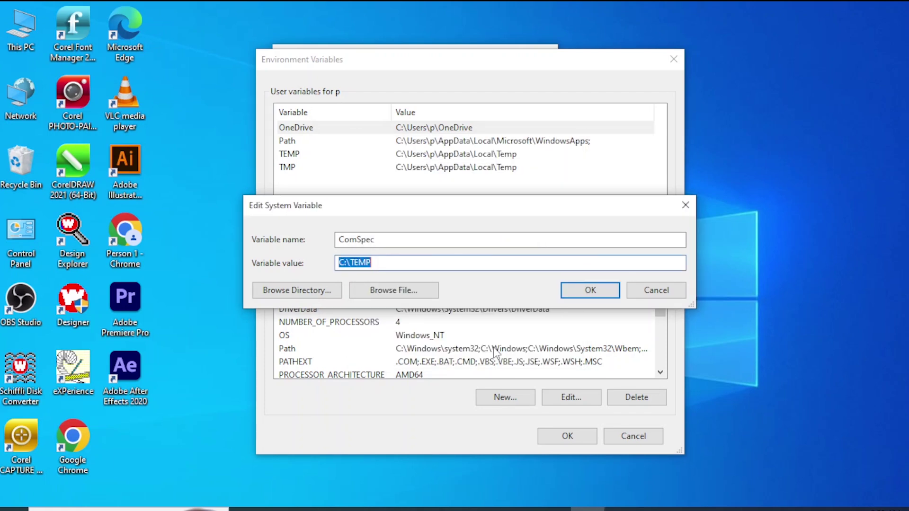
left_click(602, 292)
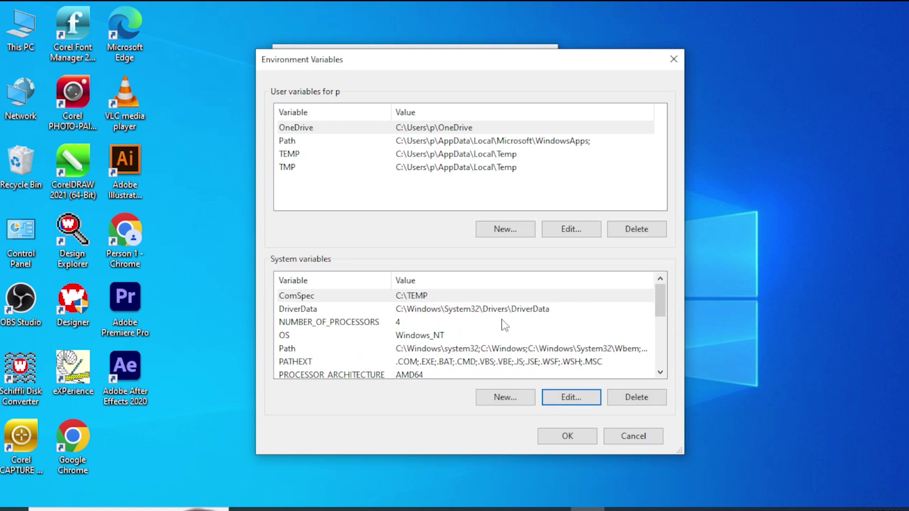
Set the TMP system variable to the C:\TEMP folder.
scroll(504, 326, "down", 3)
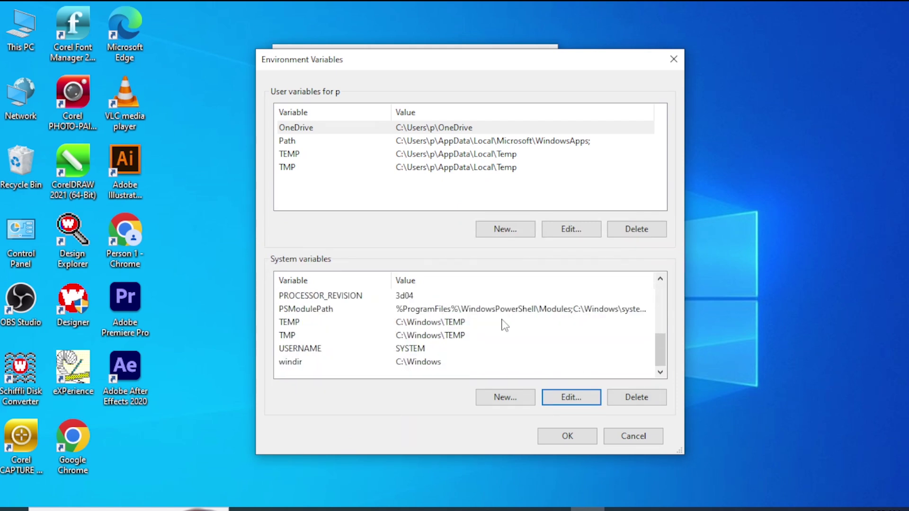
left_click(445, 337)
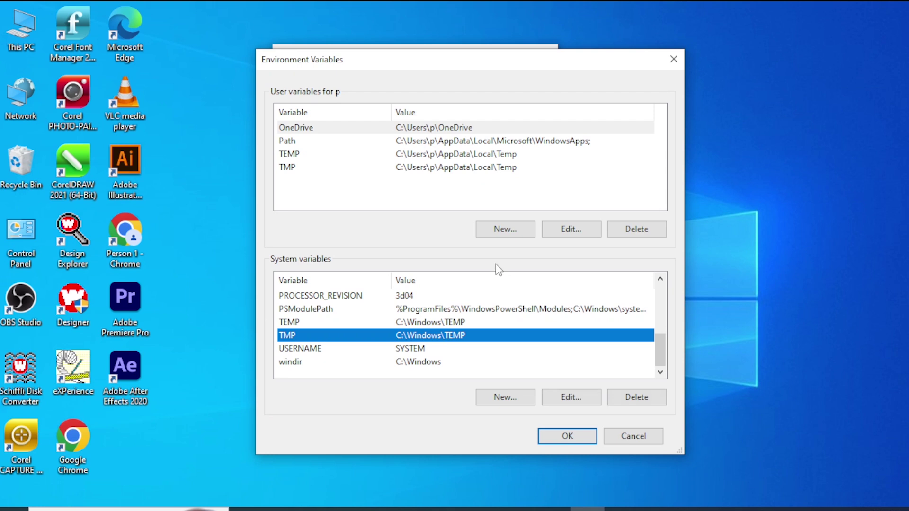
left_click(571, 397)
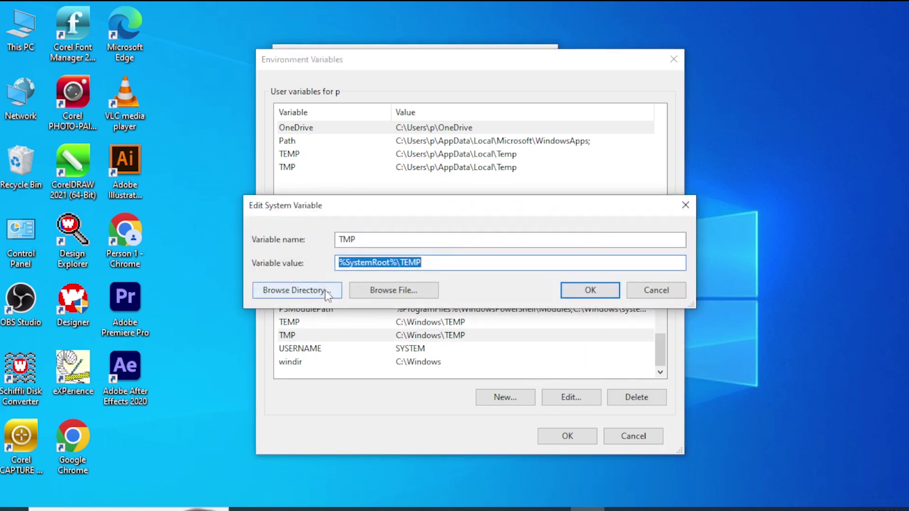
left_click(315, 290)
left_click(377, 248)
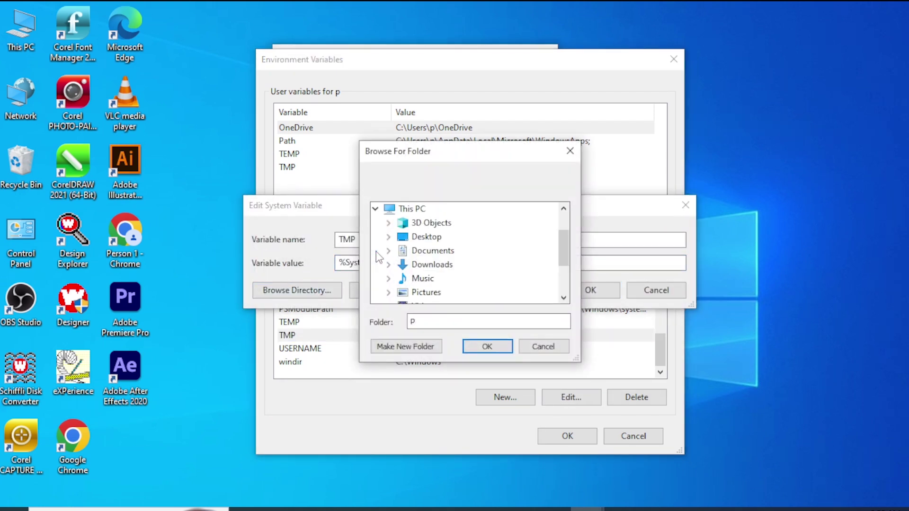
scroll(397, 267, "down", 2)
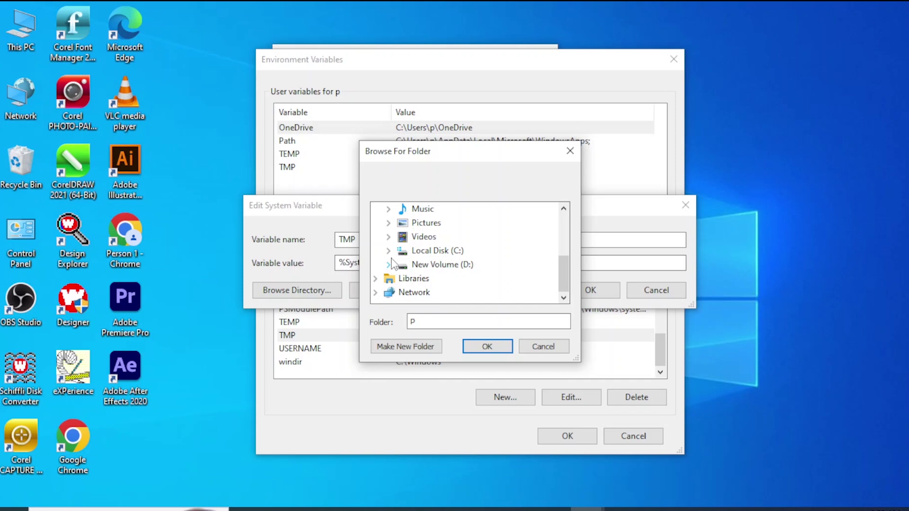
left_click(388, 250)
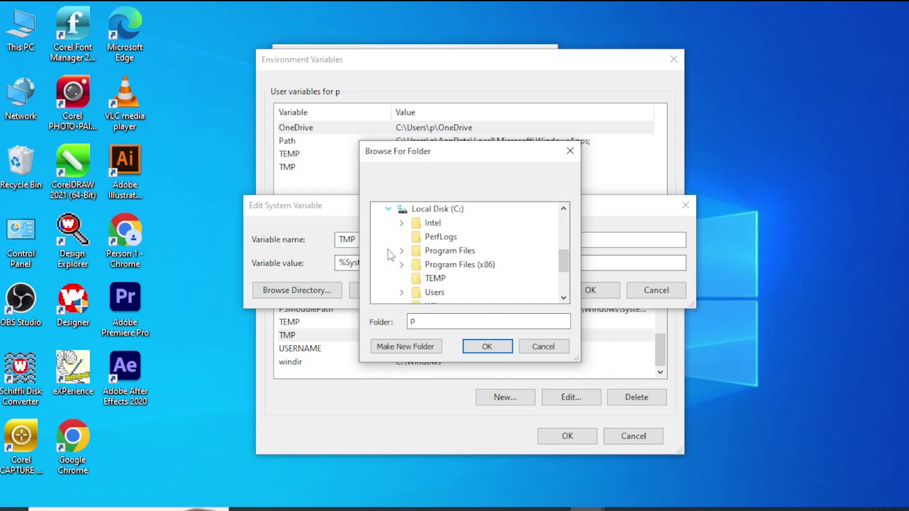
left_click(435, 279)
left_click(489, 348)
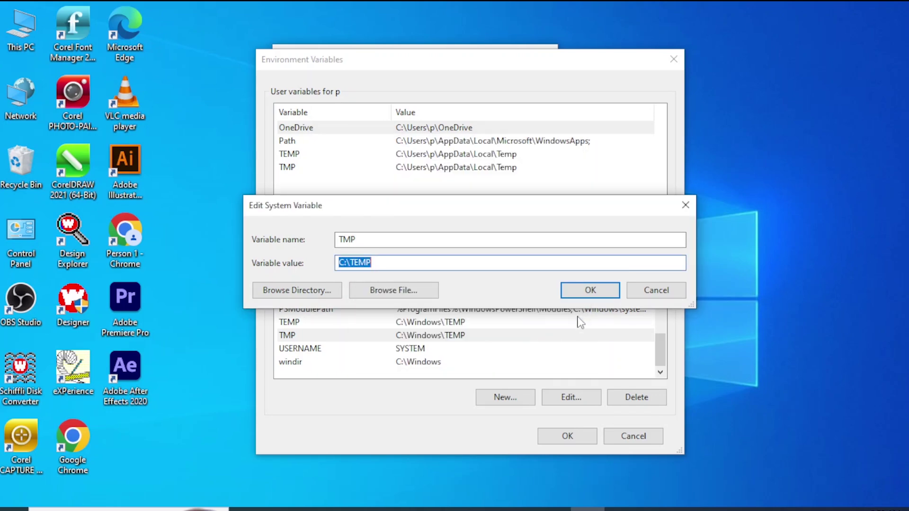
left_click(588, 291)
Apply the environment variable changes, close System Properties, and bring up the desktop menu.
left_click(563, 435)
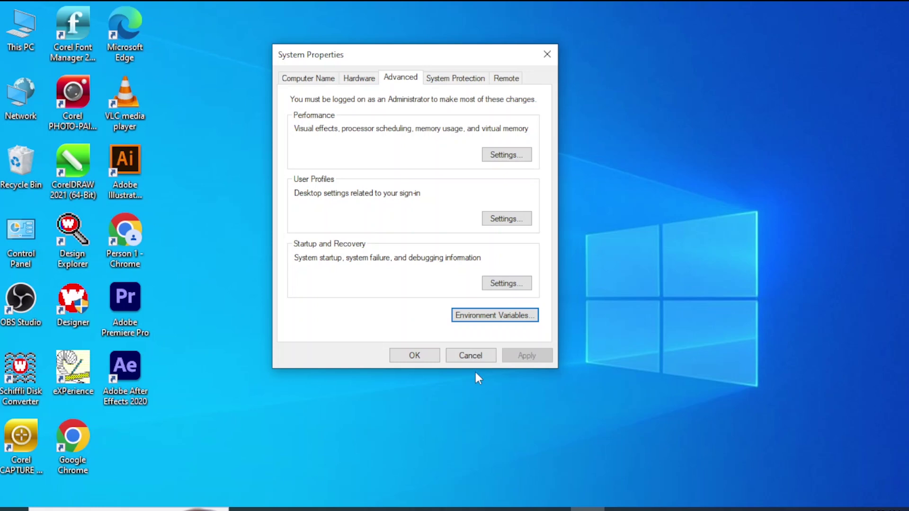
left_click(414, 356)
right_click(386, 194)
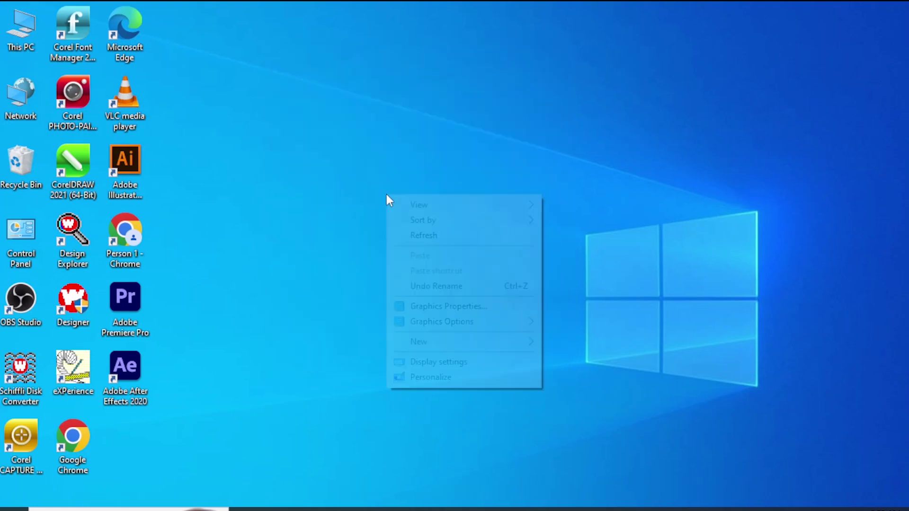
Refresh the desktop, reopen the droplet portrait from Recent files, and open Neural Filters.
left_click(425, 235)
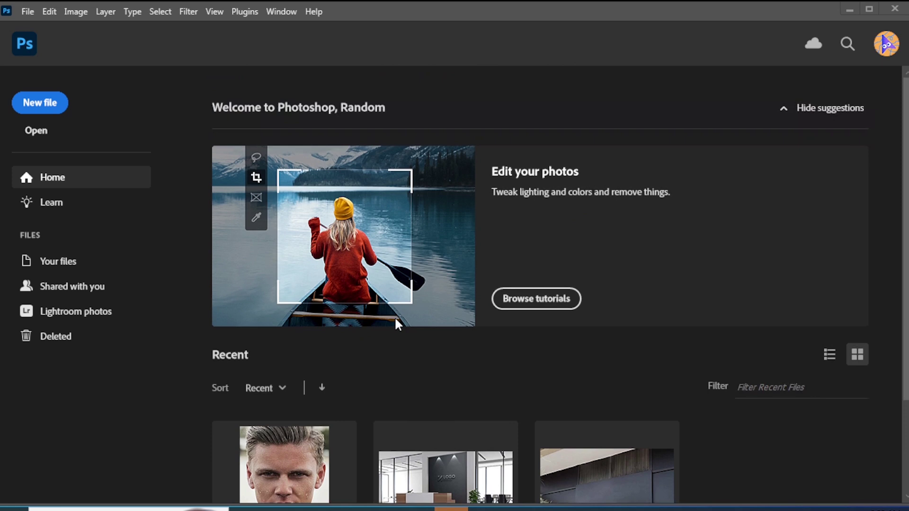
scroll(349, 334, "down", 3)
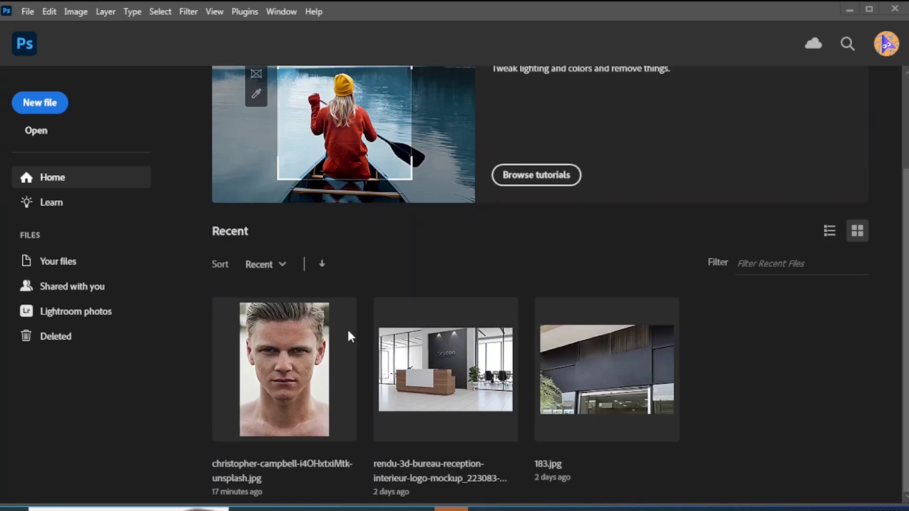
left_click(272, 376)
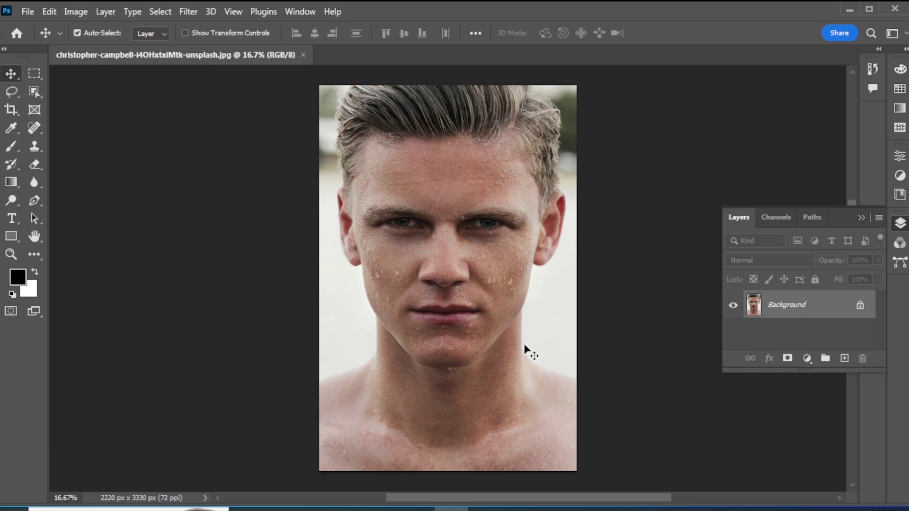
left_click(189, 11)
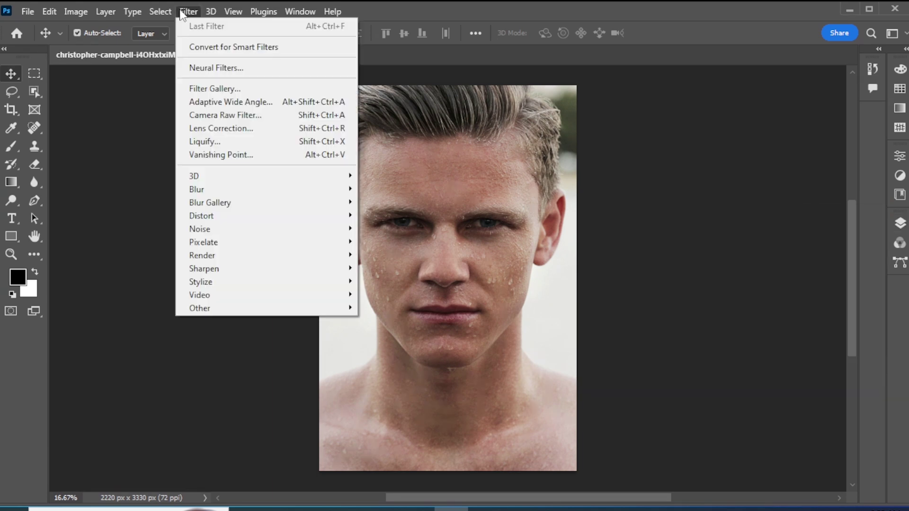
left_click(204, 50)
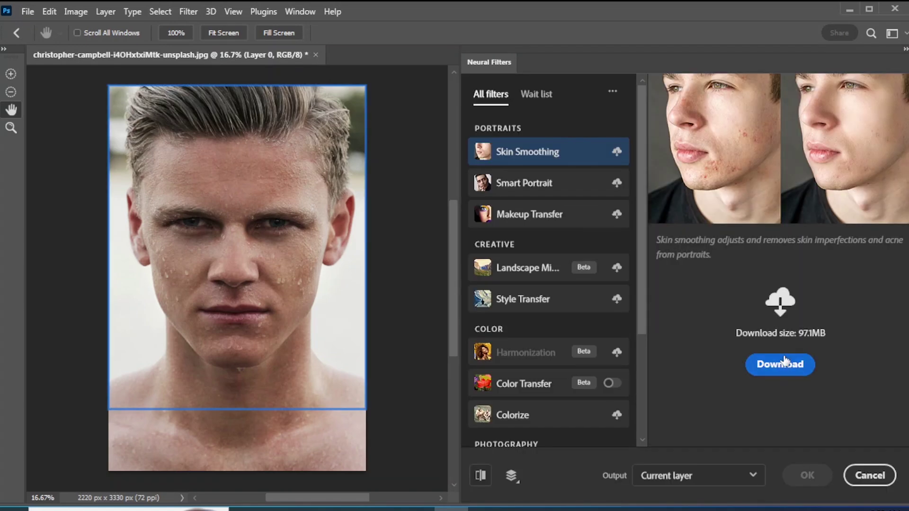
Download Skin Smoothing, then switch Smart Portrait on and Skin Smoothing off, showing Smart Portrait's settings.
left_click(784, 363)
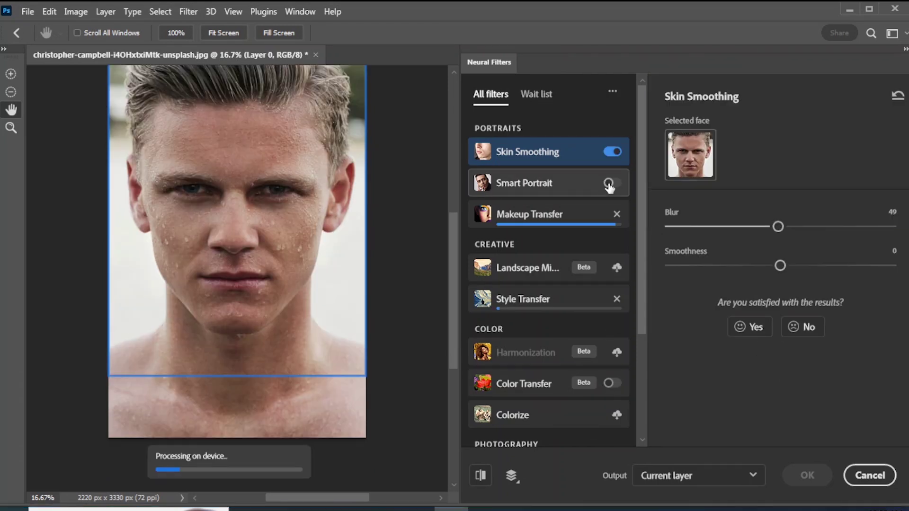
left_click(609, 183)
left_click(592, 153)
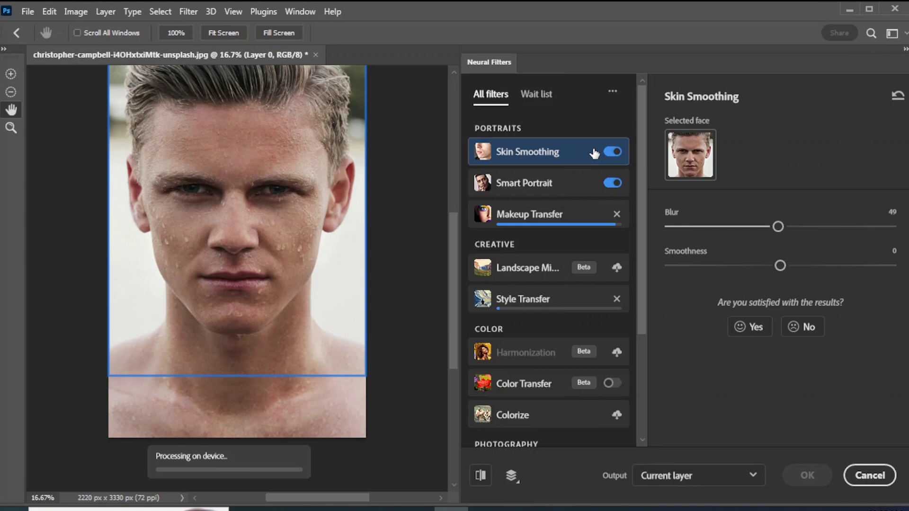
left_click(613, 152)
left_click(611, 189)
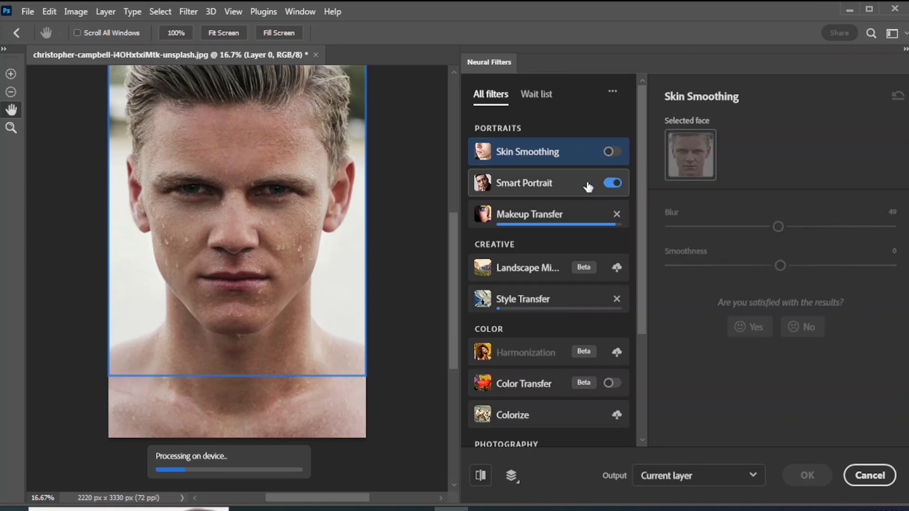
mouse_move(589, 187)
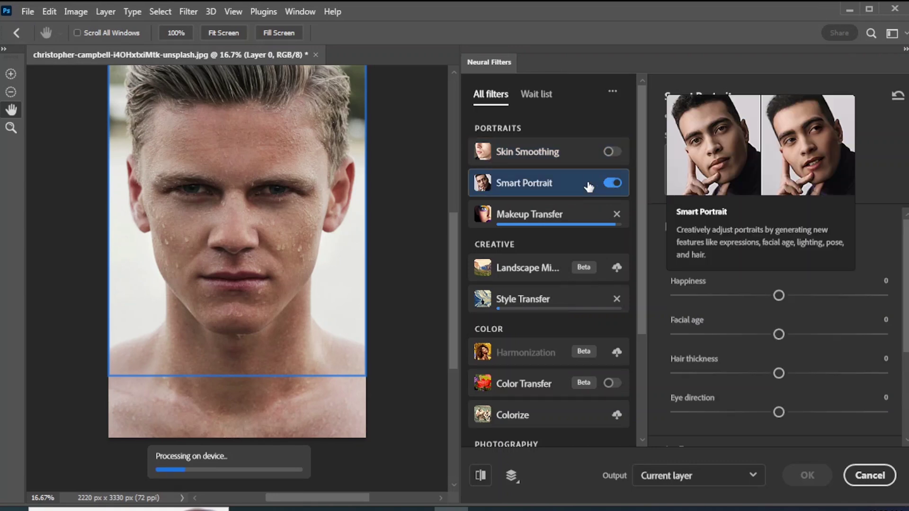